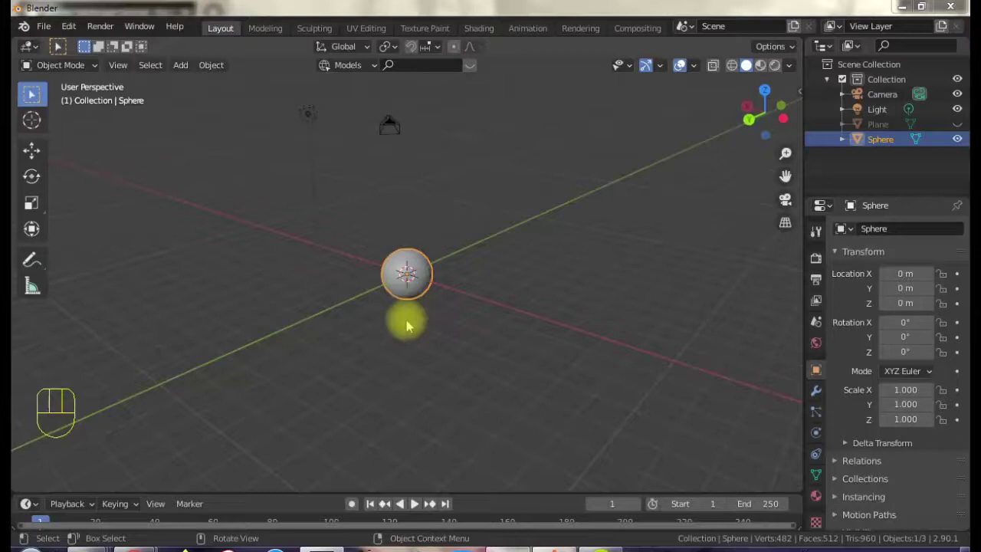
- Deselect the Sphere by clicking empty viewport space and zoom in on it
left_click(407, 326)
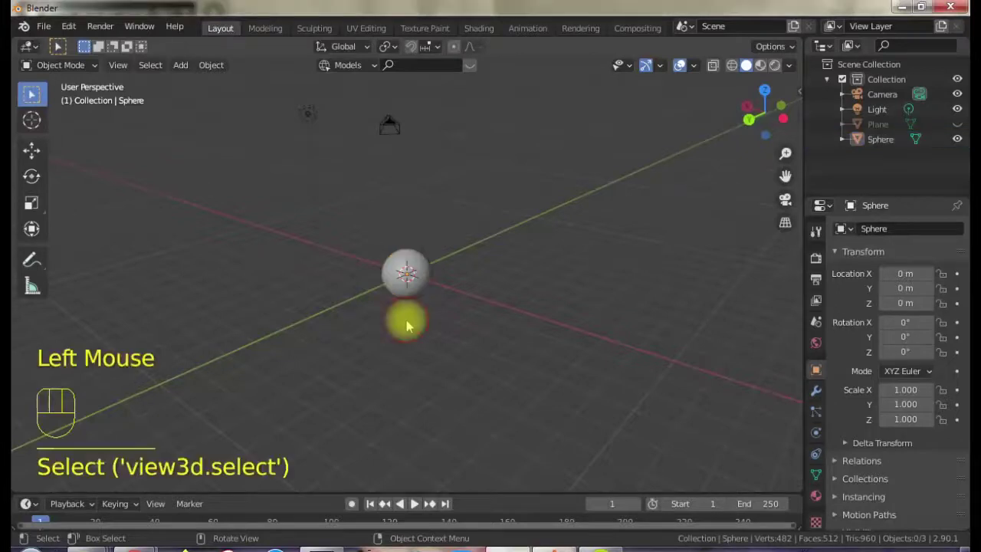
scroll(407, 326, "up", 3)
scroll(407, 325, "up", 3)
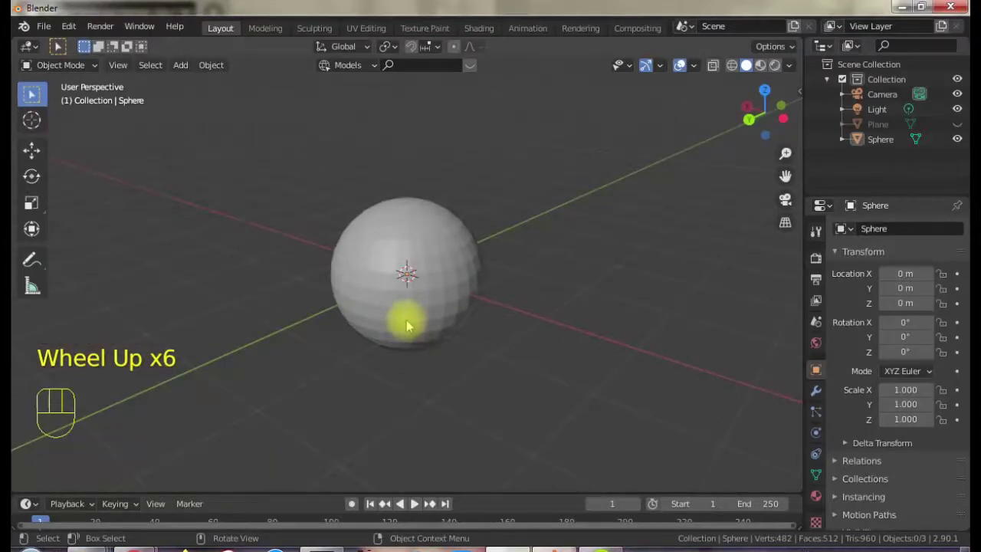
- Enter Edit Mode on the sphere and clear all 482 vertices using A/Alt+A and the Select menu
key("Tab")
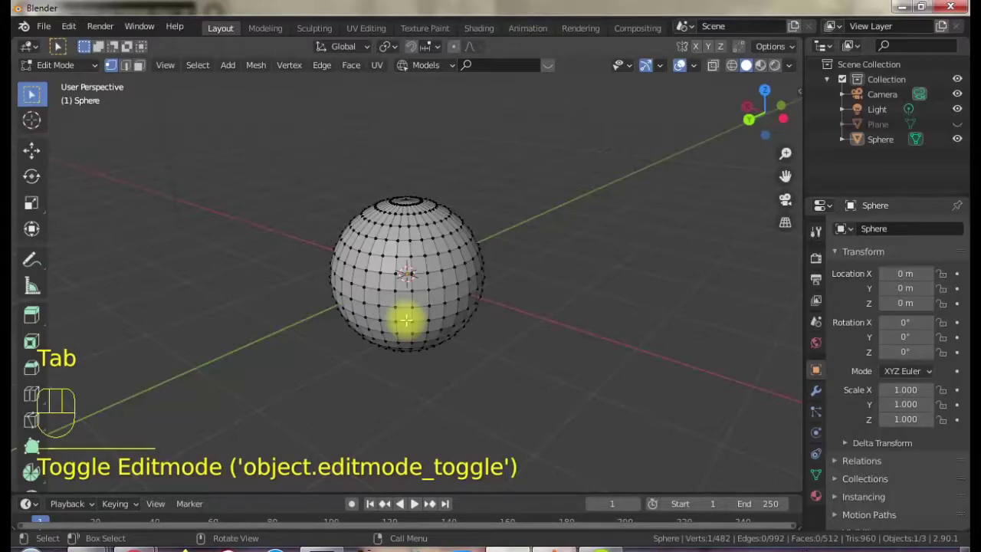
scroll(406, 320, "up", 1)
scroll(406, 321, "up", 1)
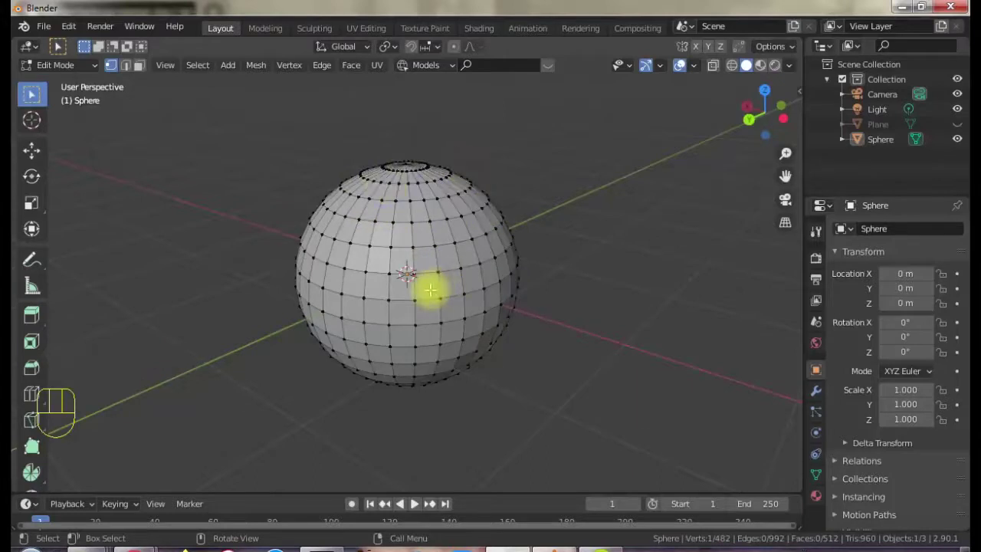
key("a")
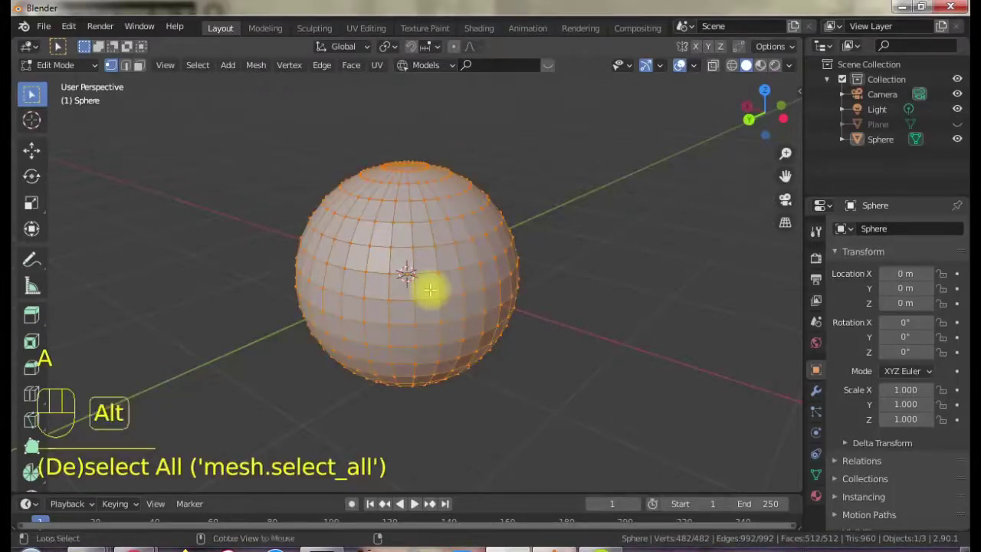
key("alt+a")
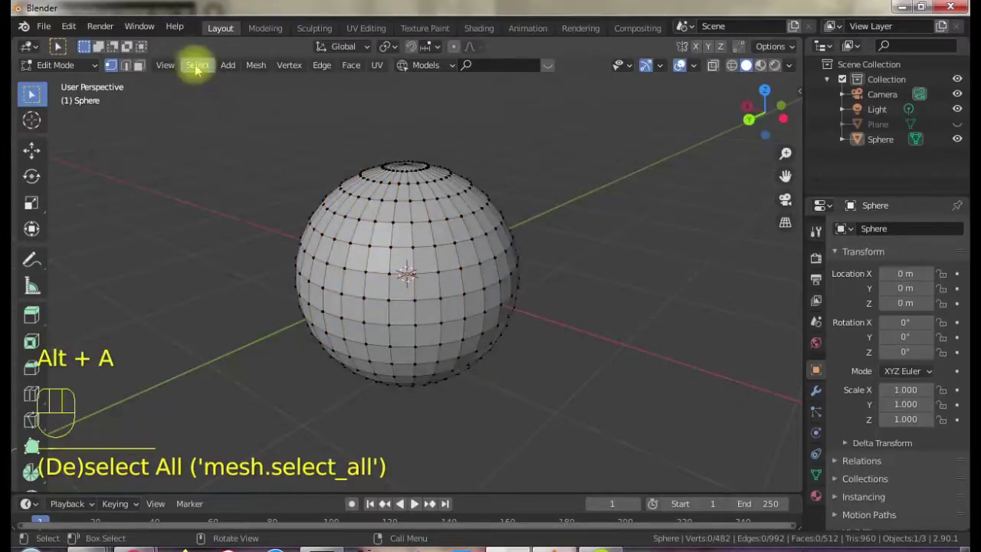
left_click(196, 68)
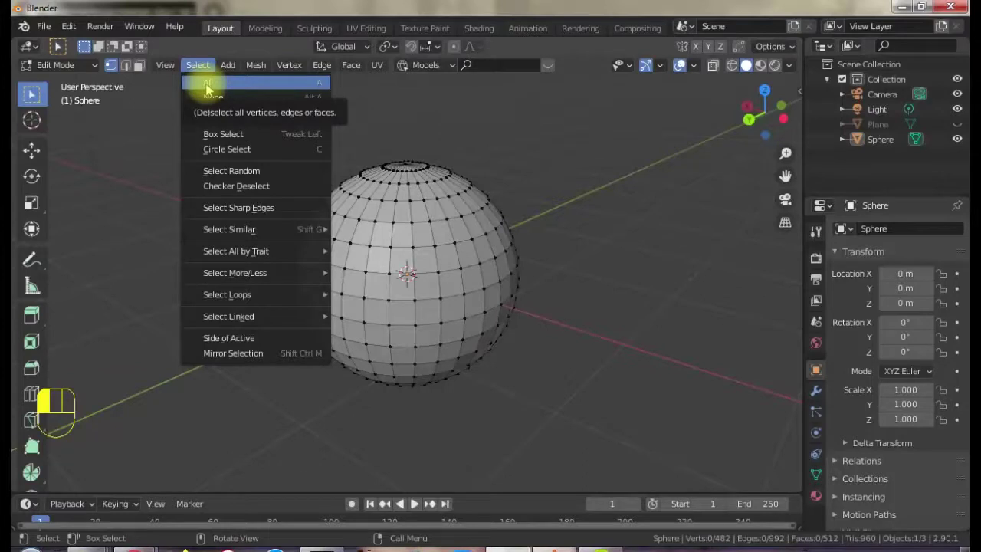
left_click(208, 83)
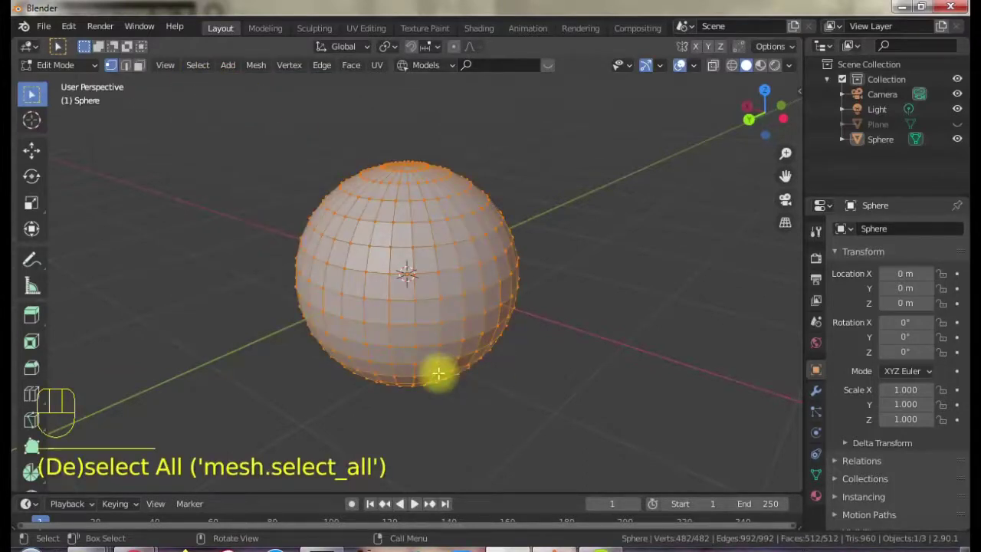
left_click(193, 68)
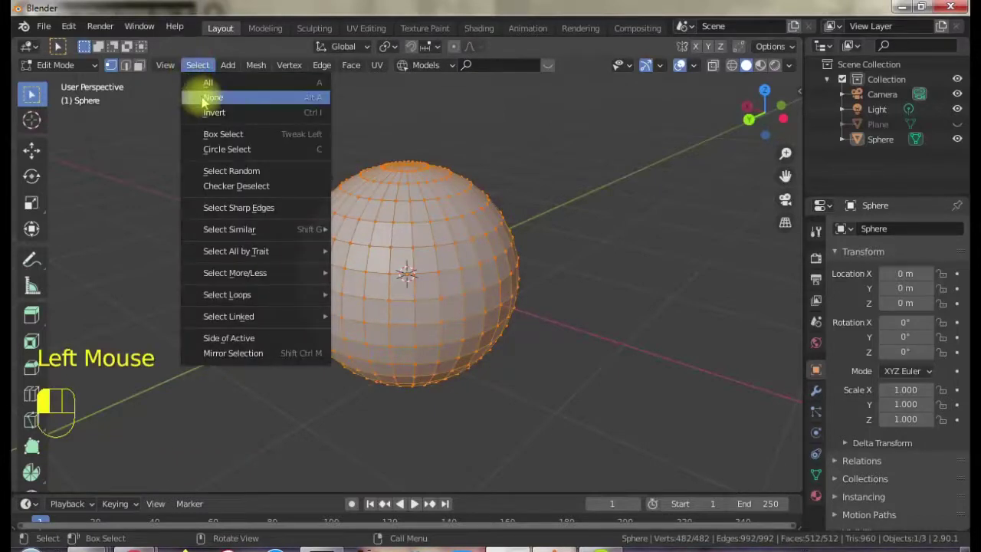
left_click(204, 97)
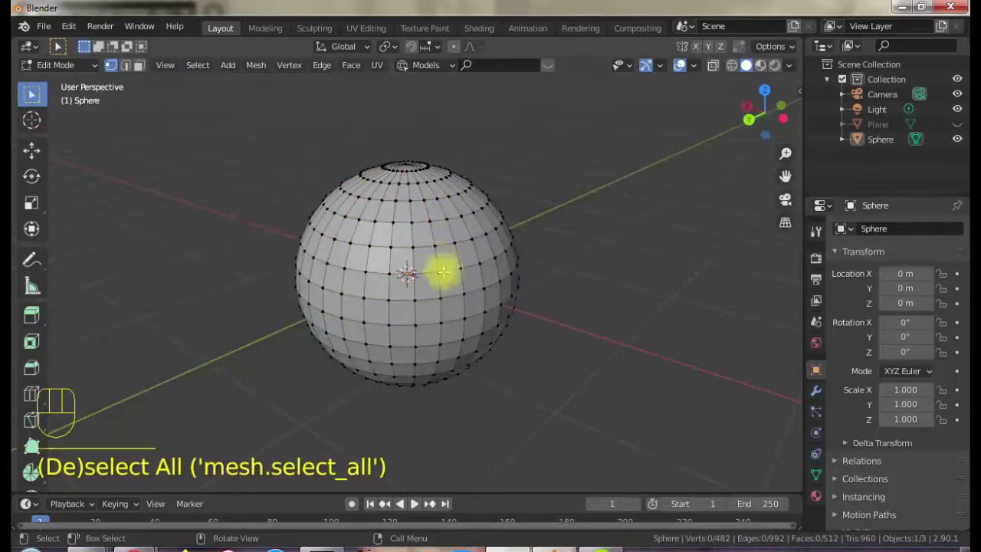
left_click(198, 64)
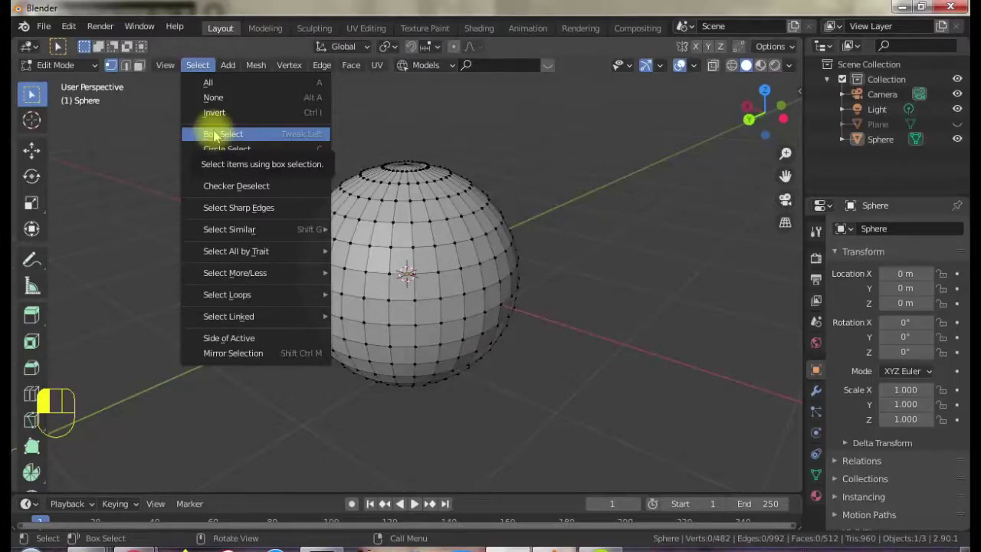
left_click(216, 136)
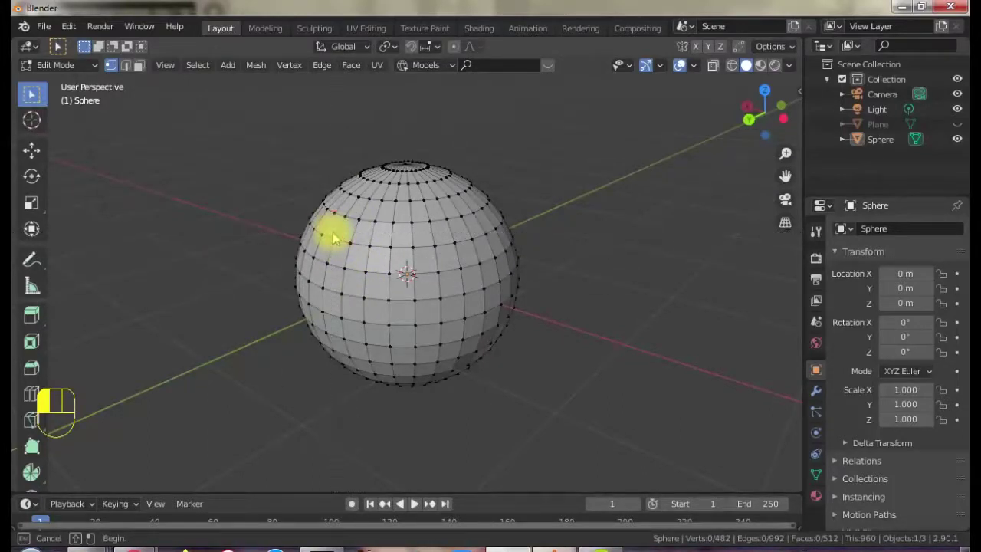
mouse_move(335, 234)
left_mouse_down()
mouse_move(484, 294)
mouse_move(482, 339)
left_mouse_up()
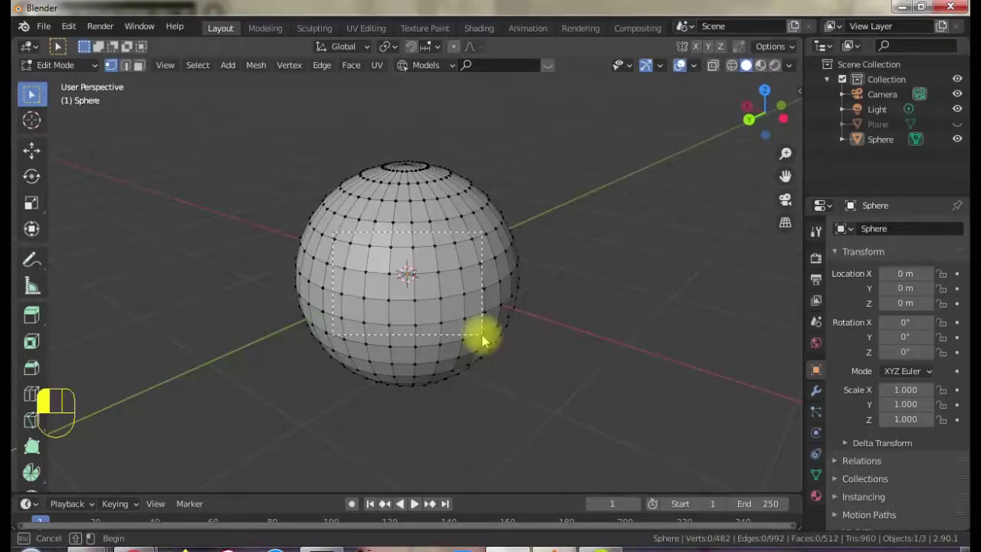
left_click_drag(483, 340, 482, 335)
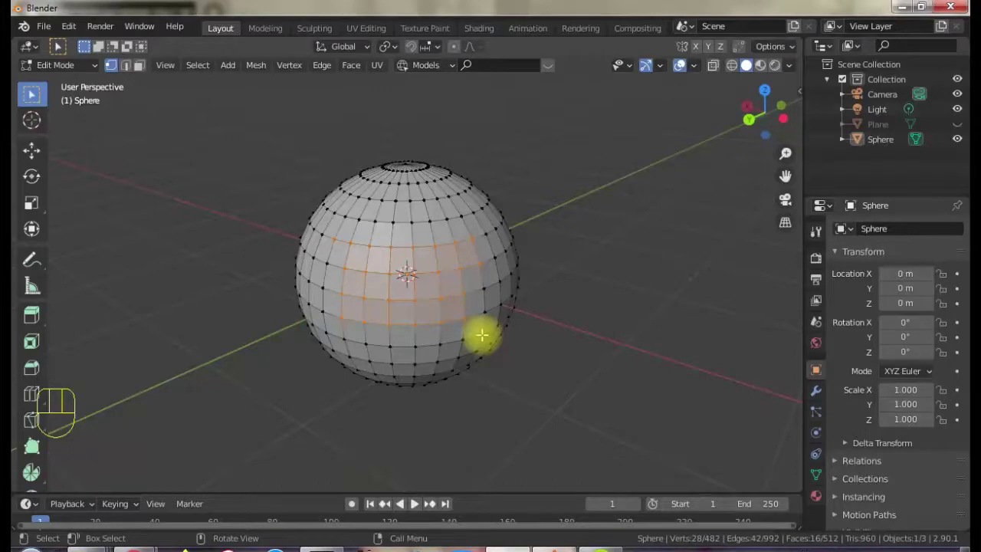
key("alt+a")
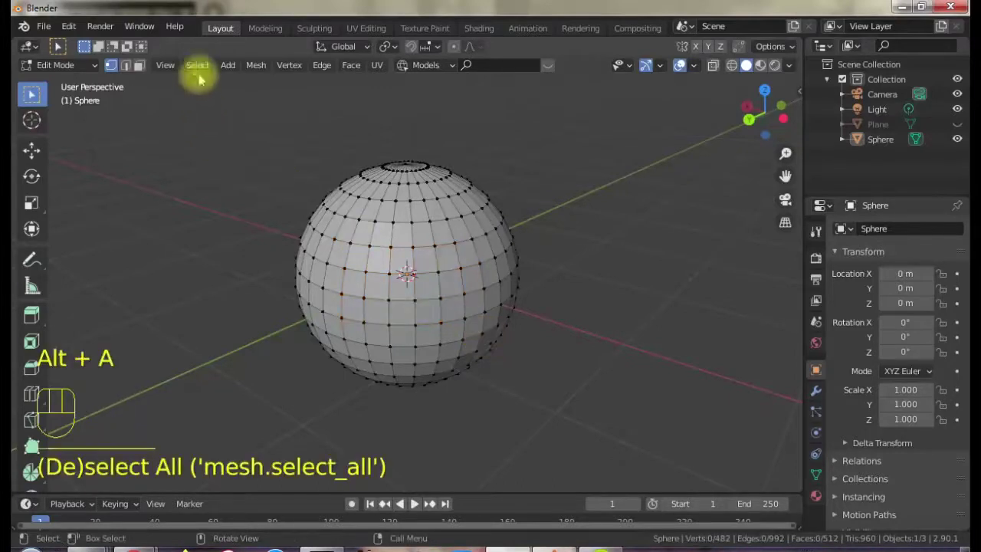
- Circle-select a 26-vertex patch across the sphere's front middle, then orbit to view it
left_click(193, 66)
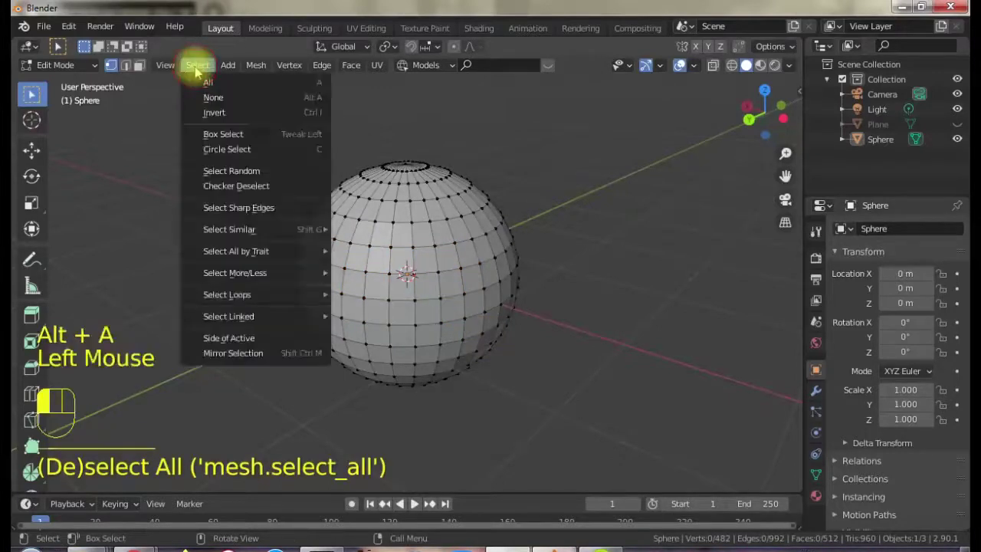
left_click(214, 151)
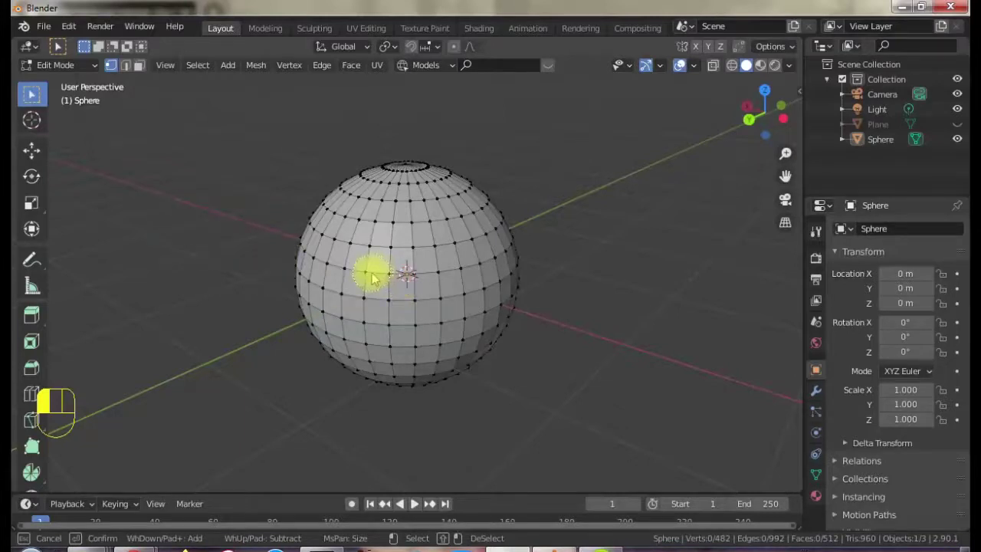
mouse_move(377, 265)
left_mouse_down()
mouse_move(406, 244)
mouse_move(454, 248)
mouse_move(463, 281)
mouse_move(438, 294)
mouse_move(427, 286)
mouse_move(438, 268)
mouse_move(391, 271)
mouse_move(390, 292)
mouse_move(354, 296)
mouse_move(364, 238)
mouse_move(379, 223)
mouse_move(462, 230)
mouse_move(473, 285)
mouse_move(405, 266)
mouse_move(404, 276)
left_mouse_up()
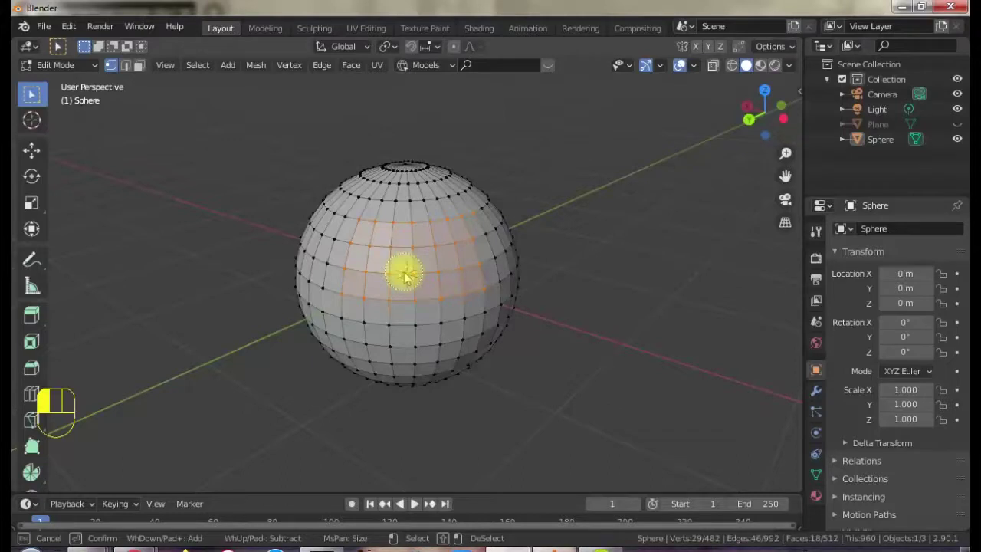
middle_click_drag(404, 278, 429, 280)
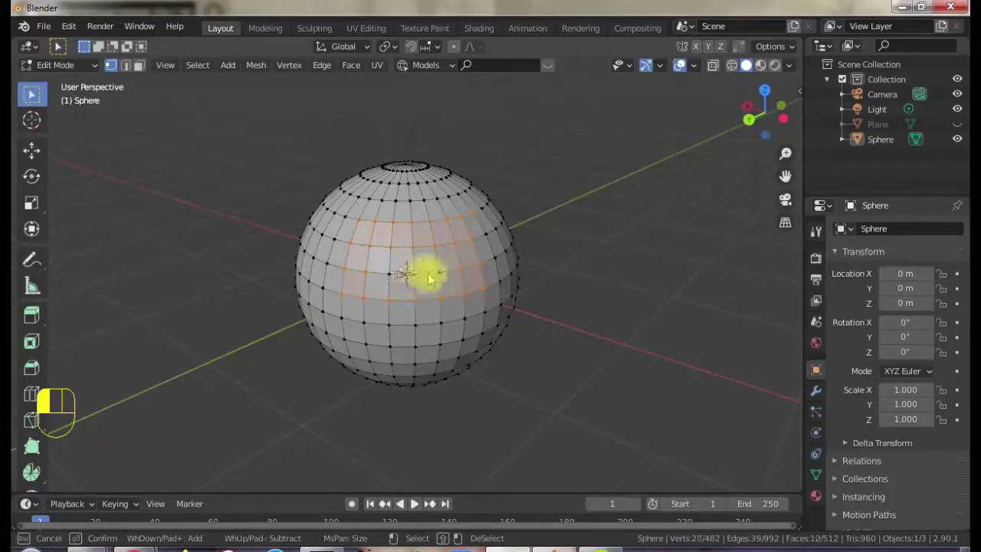
right_click(414, 279)
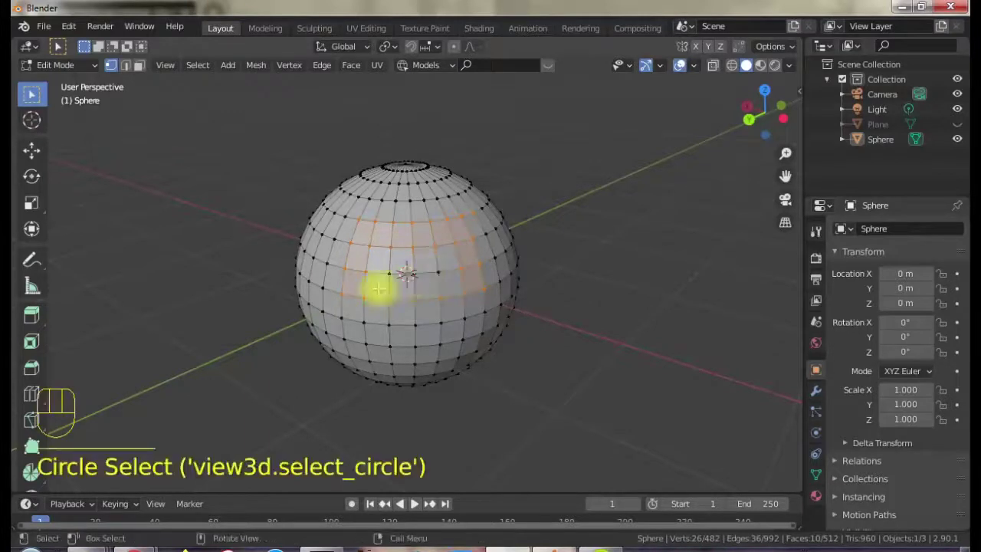
middle_click_drag(397, 276, 610, 272)
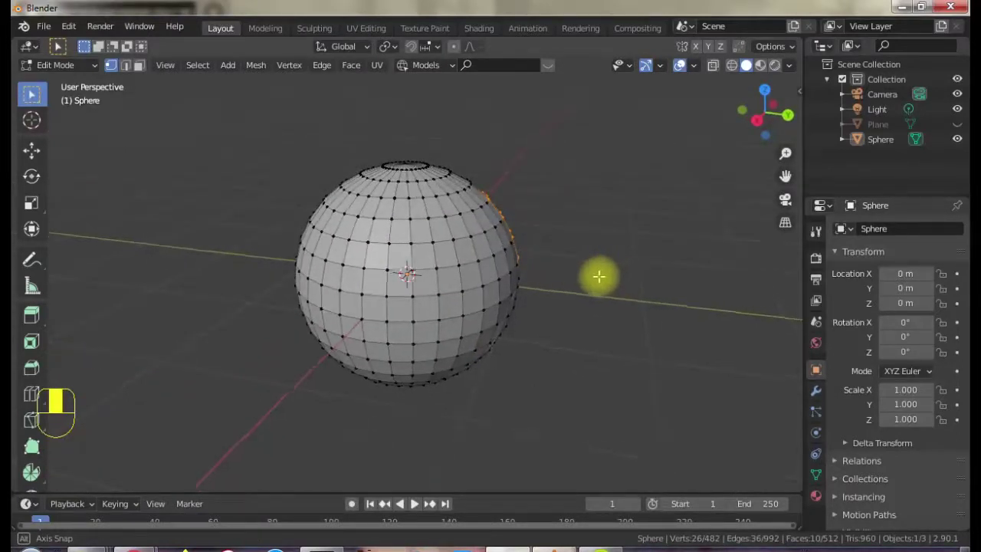
mouse_move(598, 276)
middle_mouse_down()
mouse_move(464, 292)
mouse_move(409, 280)
middle_mouse_up()
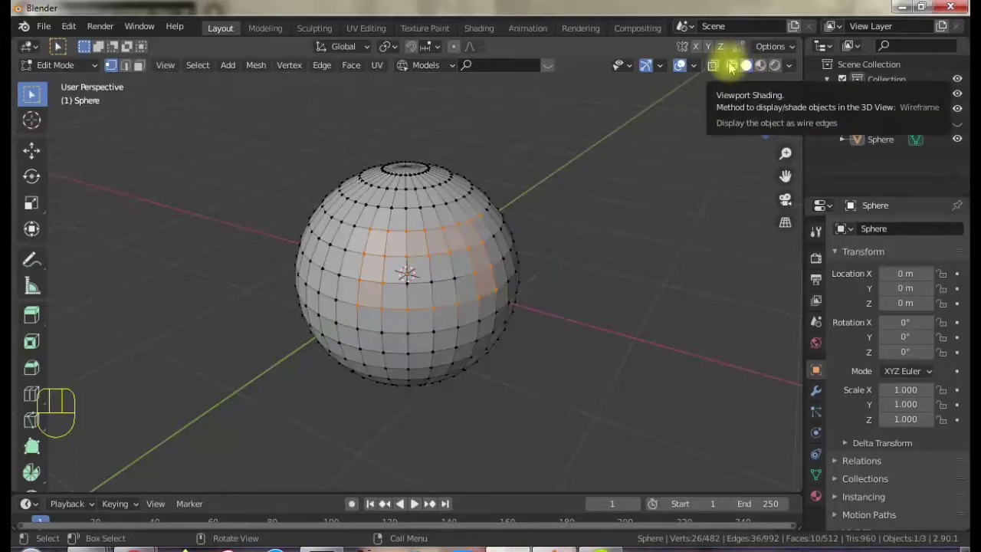
- Switch to wireframe shading, deselect all vertices, and orbit to a straight front view
left_click(731, 66)
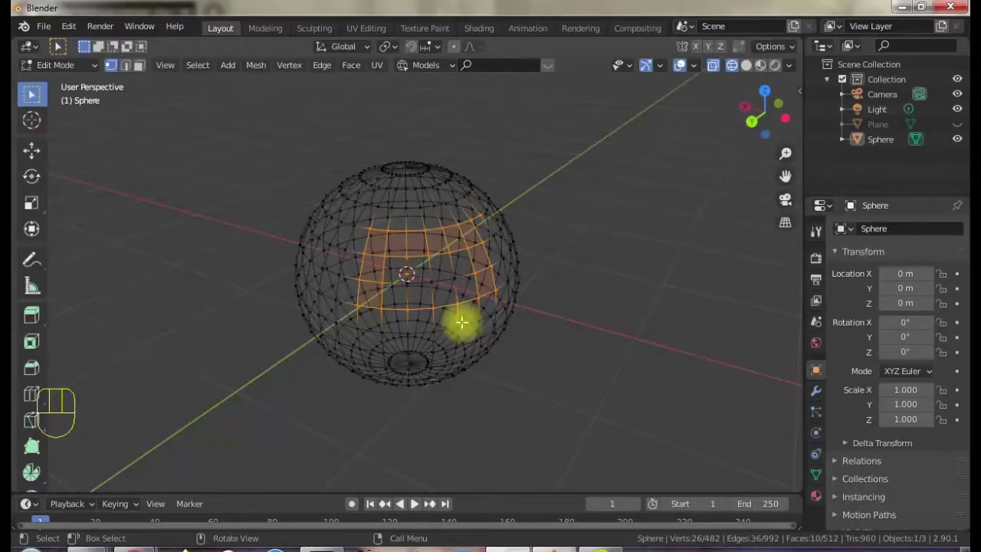
key("alt")
key("alt+a")
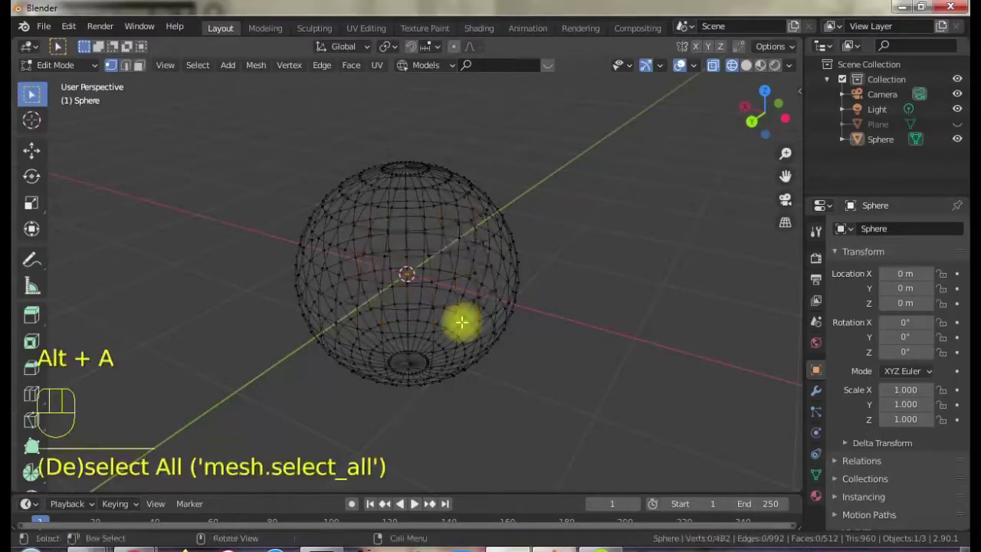
middle_click_drag(418, 332, 427, 283)
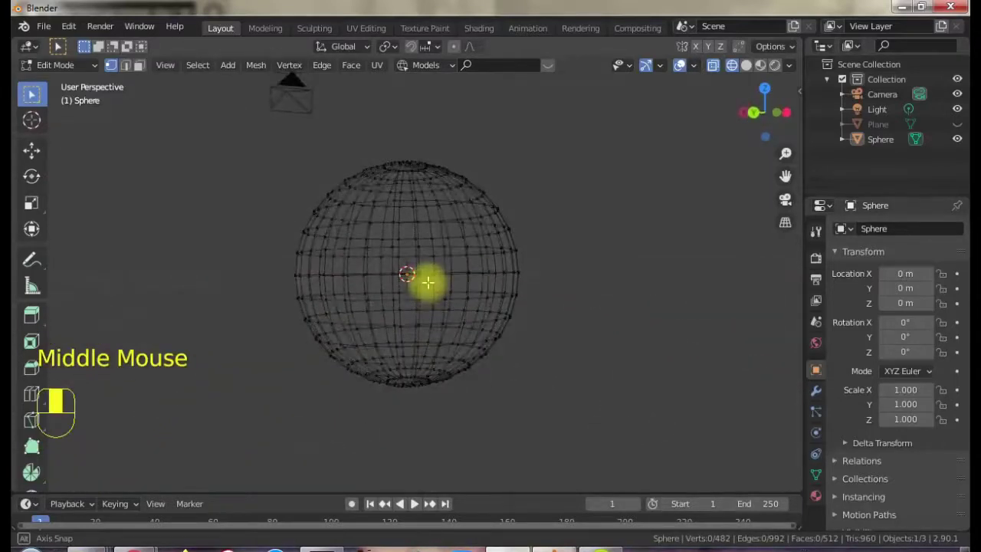
middle_click_drag(428, 283, 427, 282)
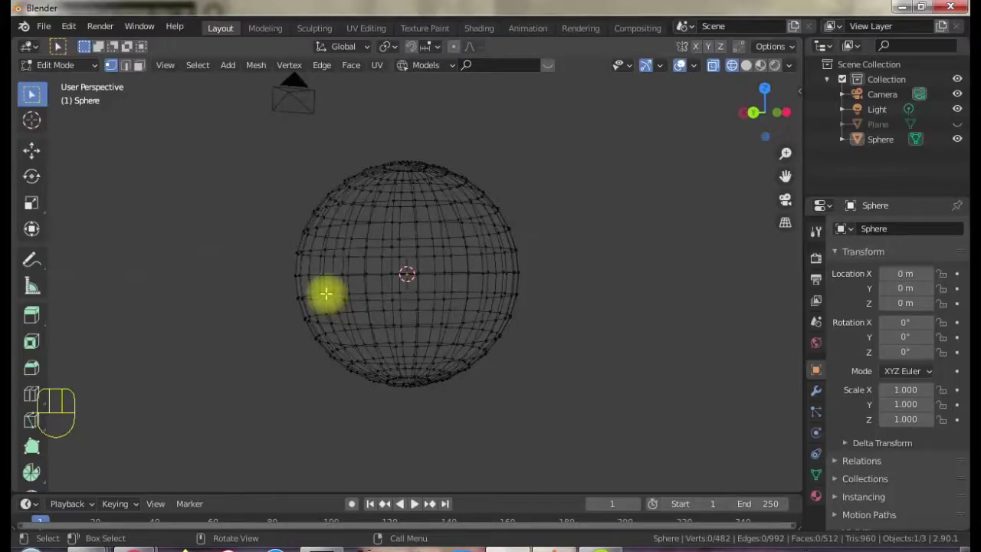
key("b")
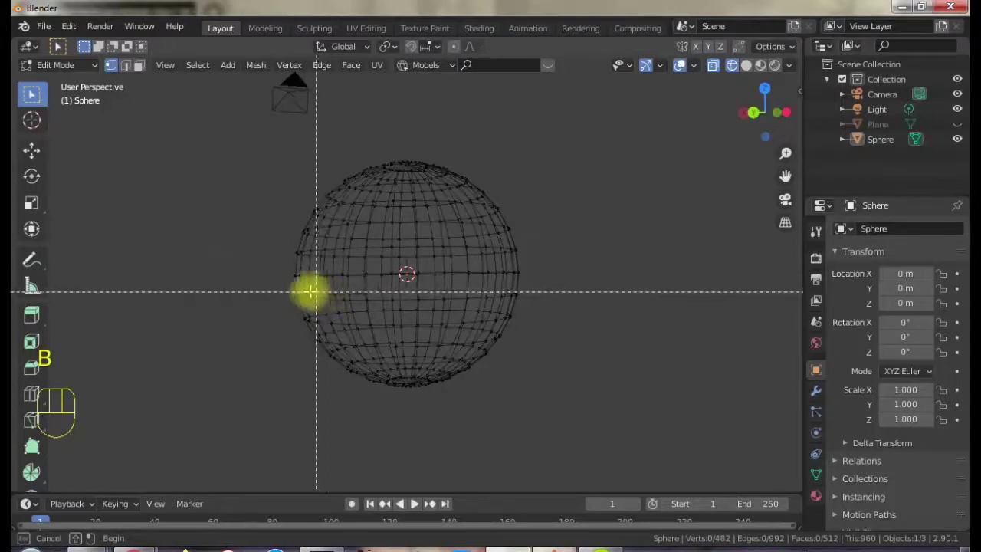
- Box-select the sphere's lower half, 225 of its 482 vertices, and orbit to check it
mouse_move(253, 289)
left_mouse_down()
mouse_move(565, 304)
mouse_move(583, 361)
mouse_move(568, 410)
left_mouse_up()
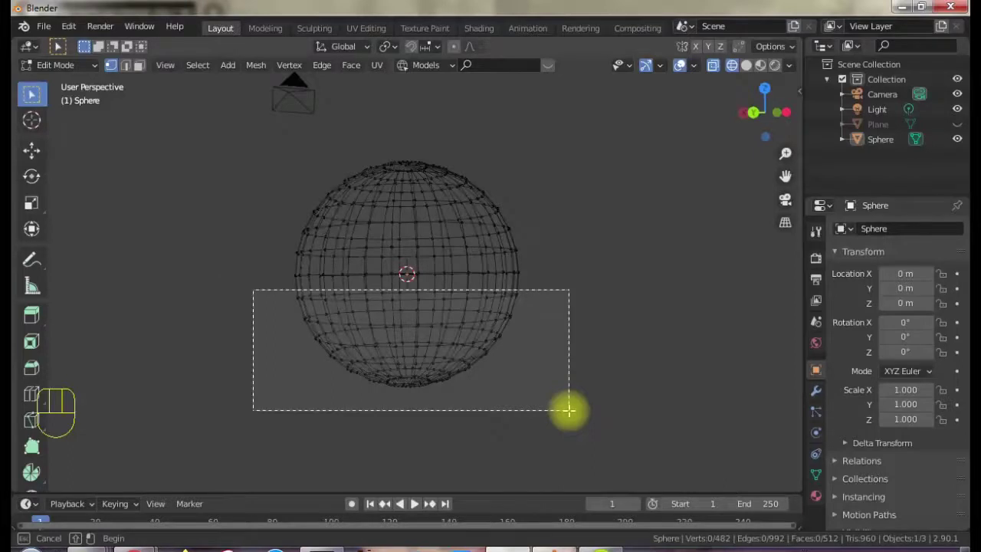
left_click_drag(568, 410, 568, 410)
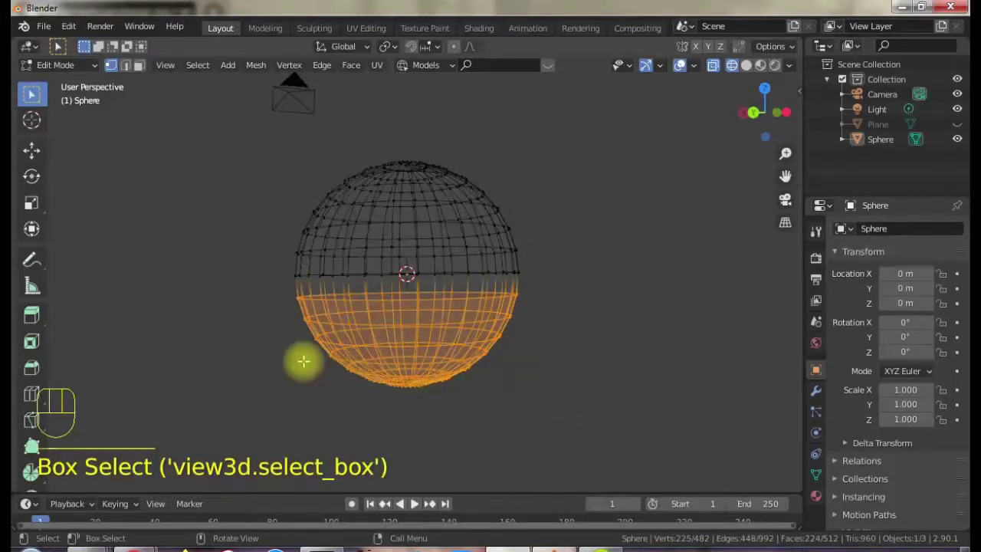
middle_click_drag(303, 361, 400, 360)
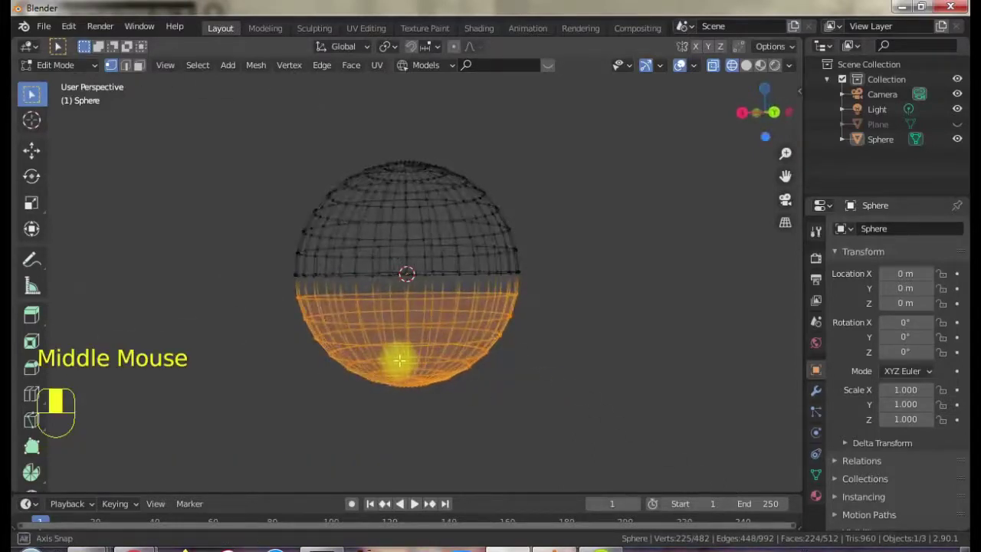
middle_click_drag(399, 360, 337, 362)
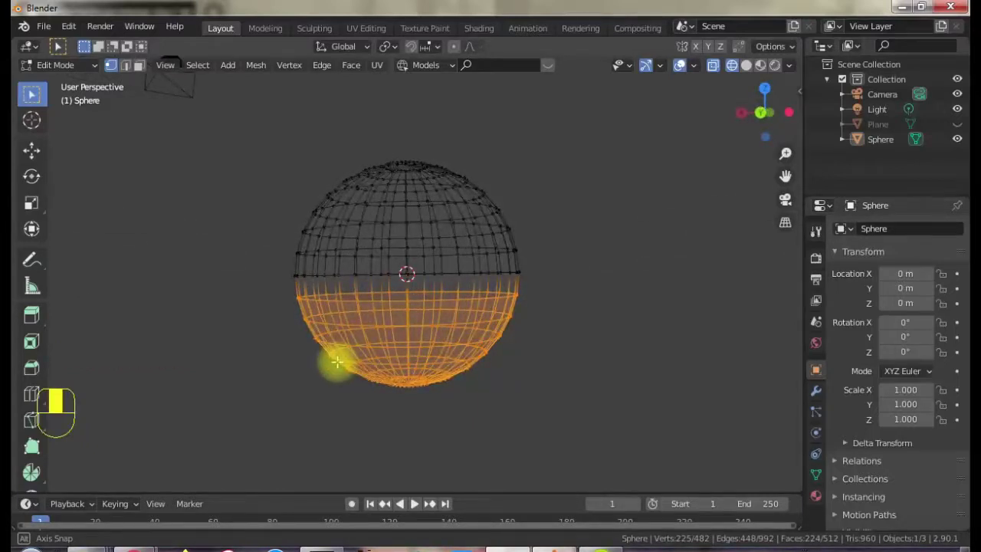
middle_click_drag(337, 362, 337, 361)
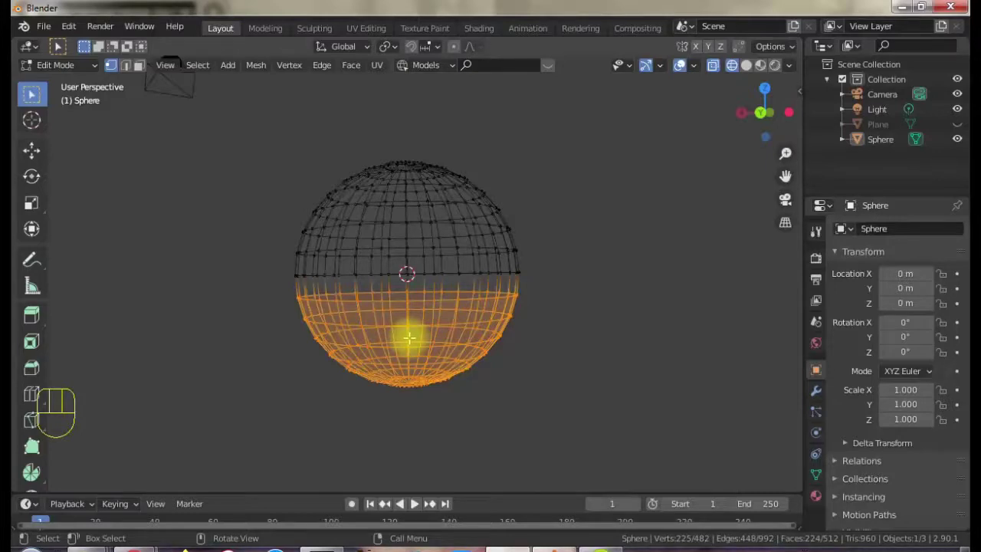
key("x")
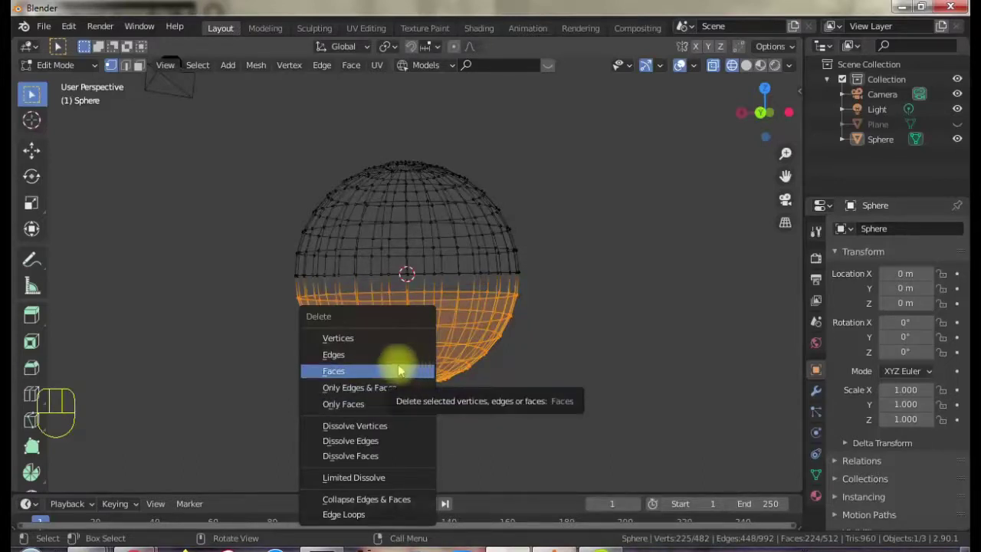
- Delete the selected vertices, leaving a 257-vertex upper dome, and return to Object Mode
left_click(359, 341)
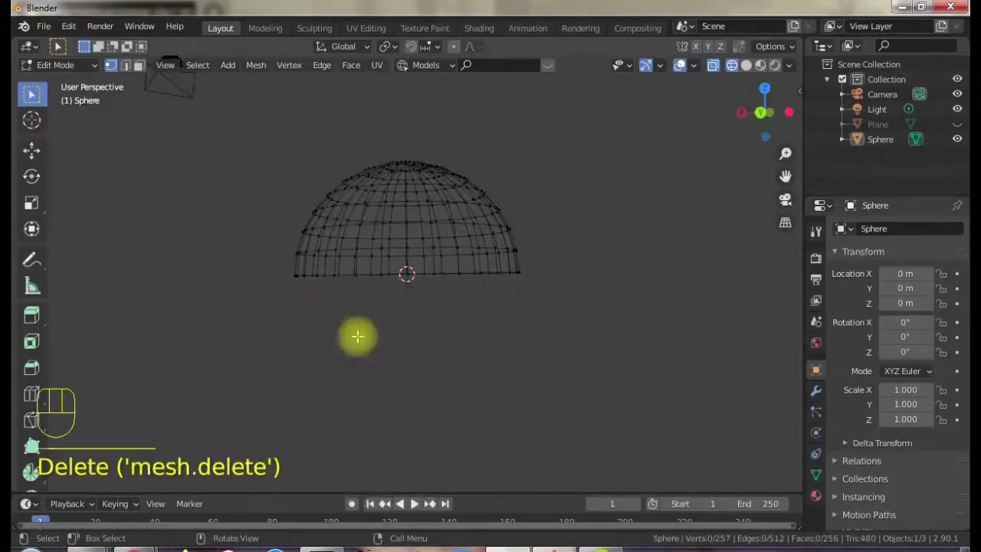
scroll(403, 314, "up", 1)
scroll(403, 313, "up", 1)
scroll(402, 313, "up", 1)
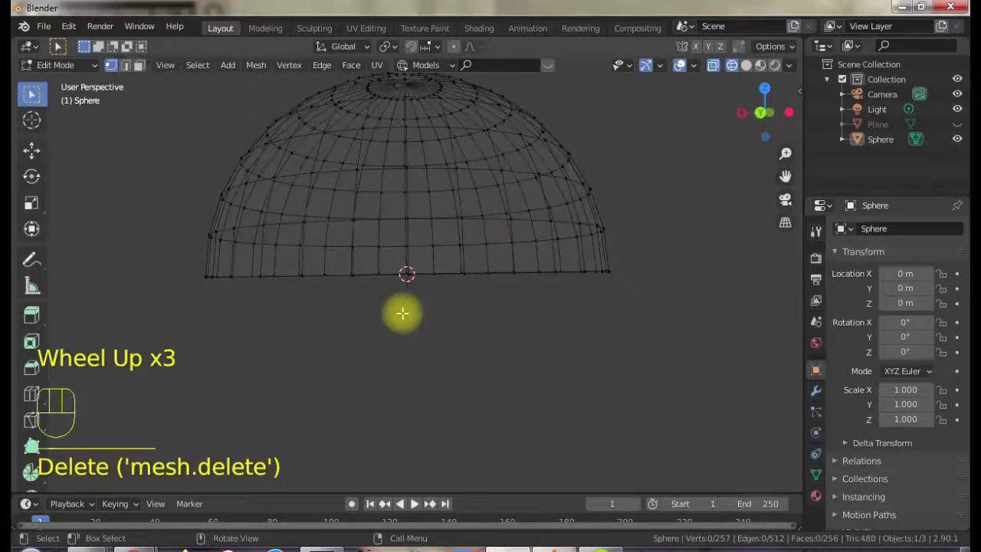
scroll(402, 313, "down", 1)
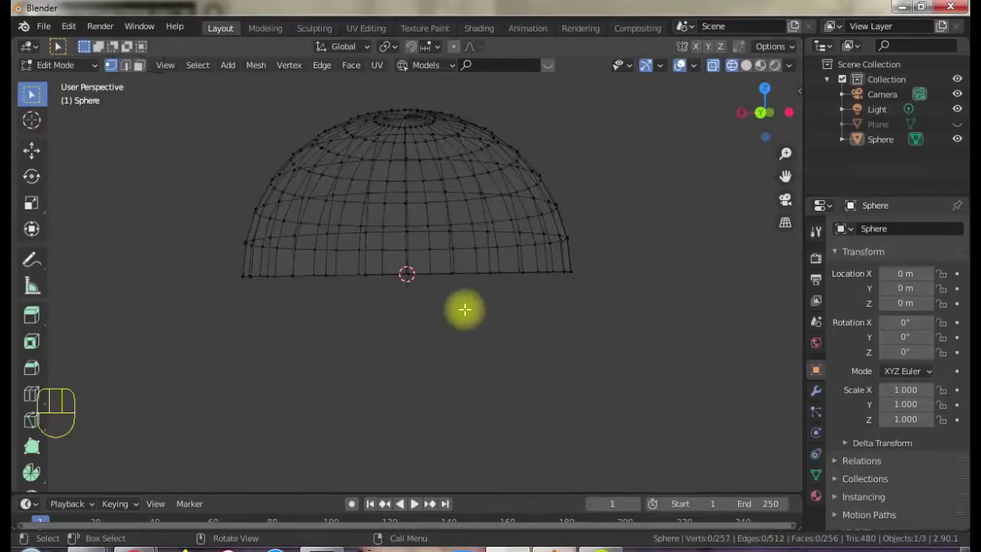
key("Tab")
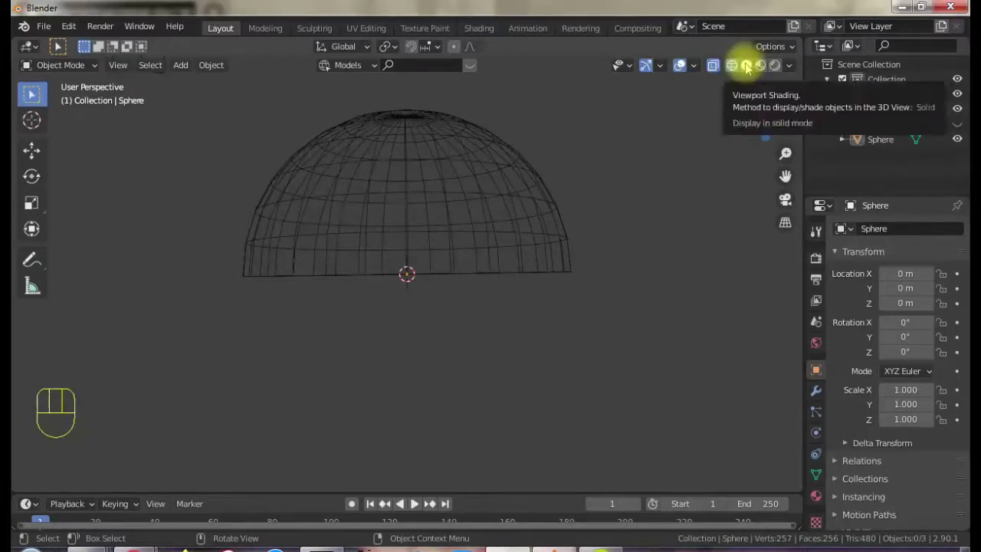
- Switch the half-dome to solid shading and orbit to look underneath it
left_click(747, 67)
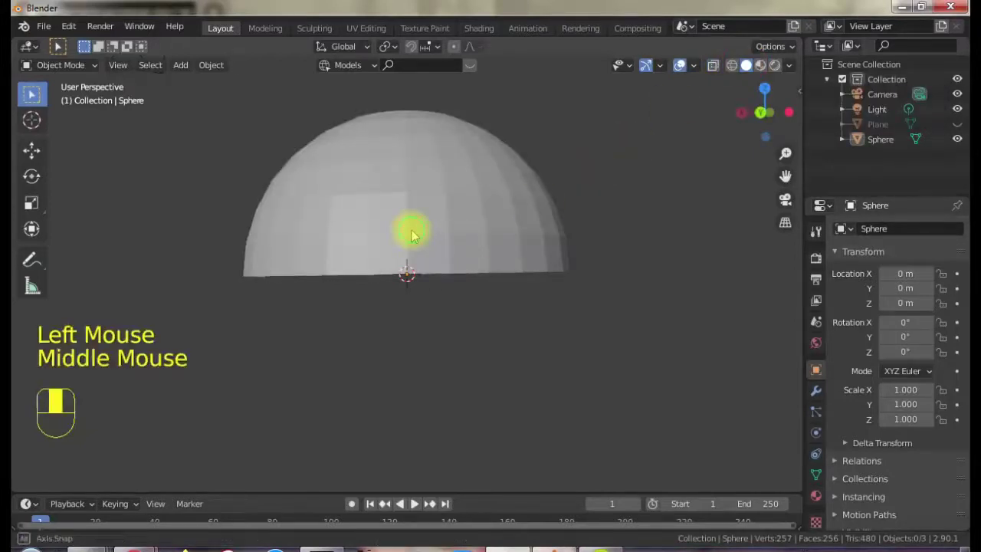
mouse_move(412, 234)
middle_mouse_down()
mouse_move(422, 187)
mouse_move(466, 188)
mouse_move(548, 219)
mouse_move(319, 223)
mouse_move(340, 212)
mouse_move(436, 212)
mouse_move(361, 225)
mouse_move(434, 215)
middle_mouse_up()
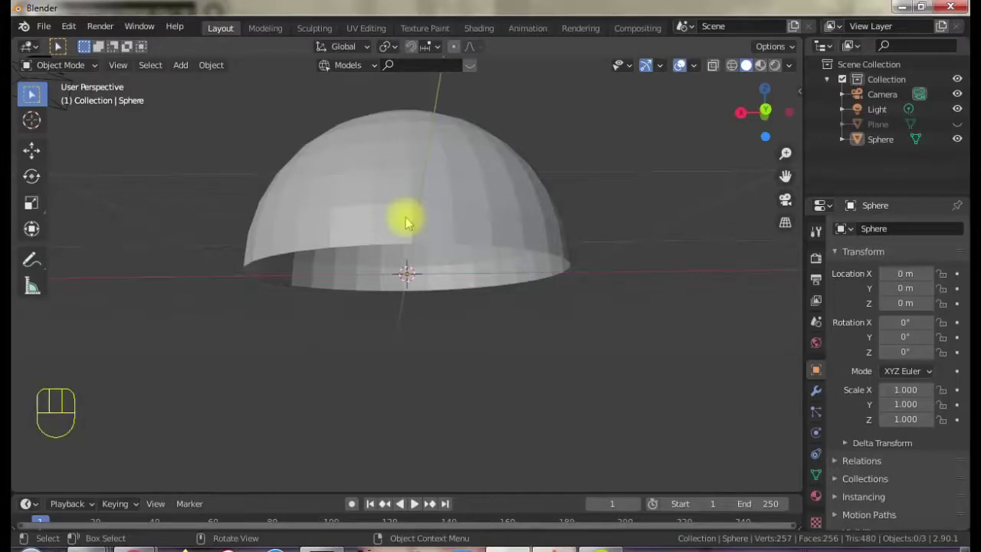
key("Tab")
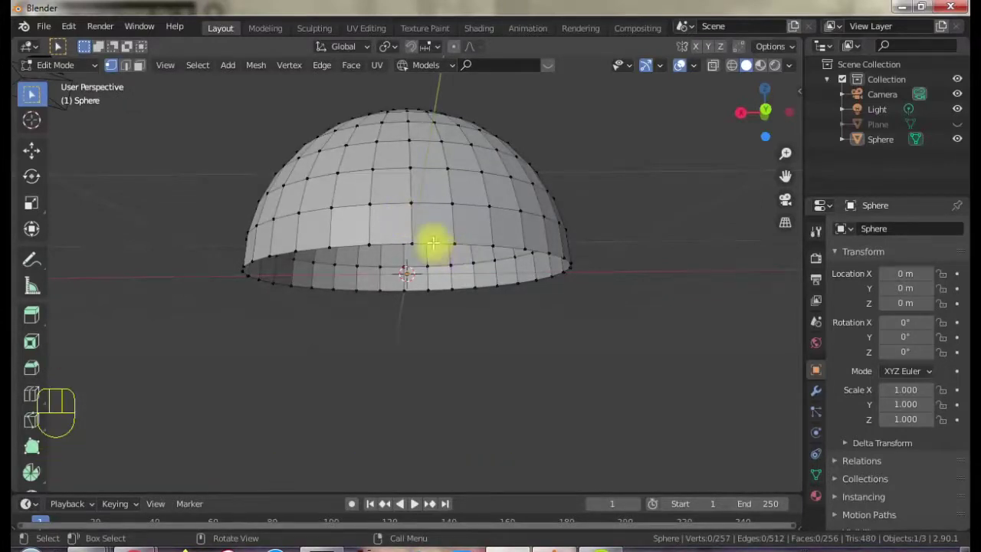
- In Edge select mode, Alt-select the dome's 32-vertex bottom rim loop
left_click(125, 67)
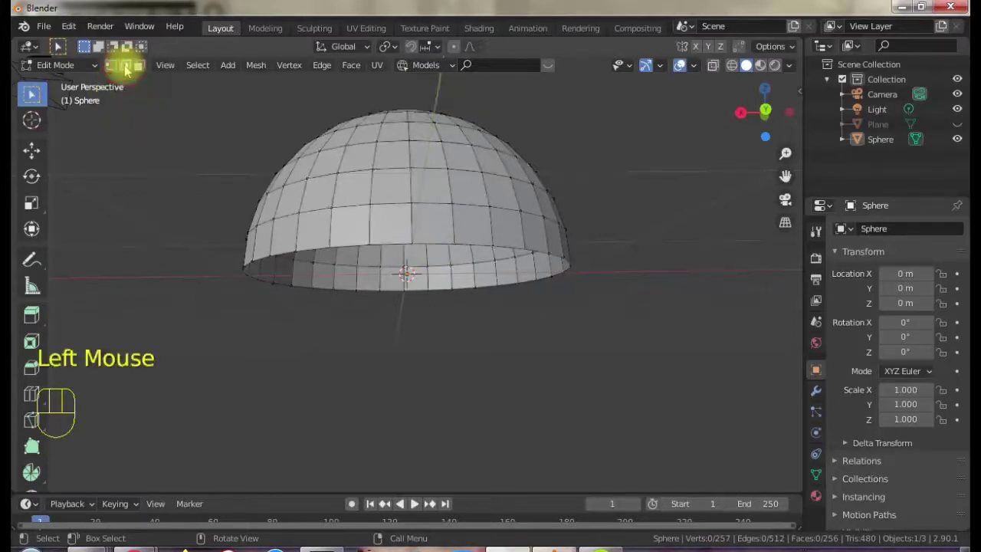
left_click(430, 242)
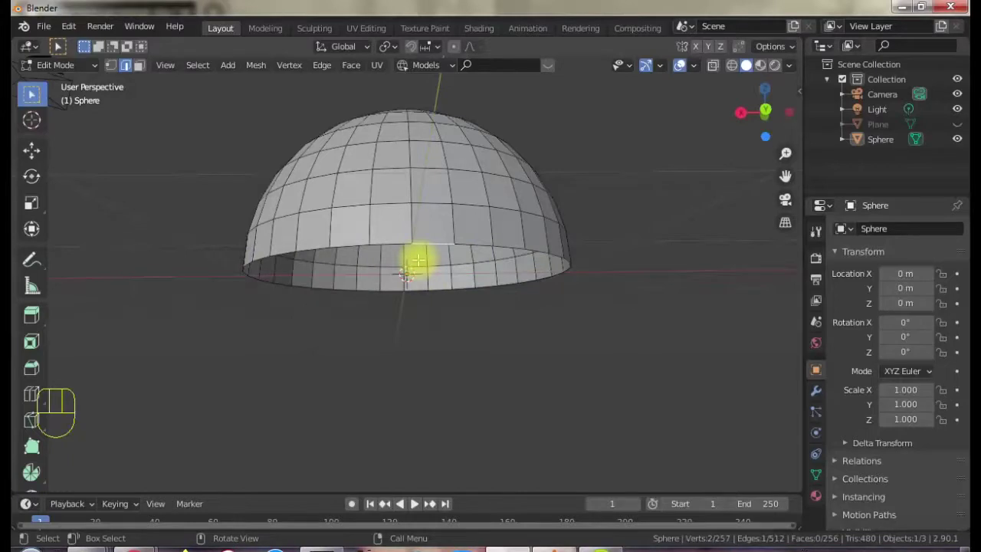
key("alt")
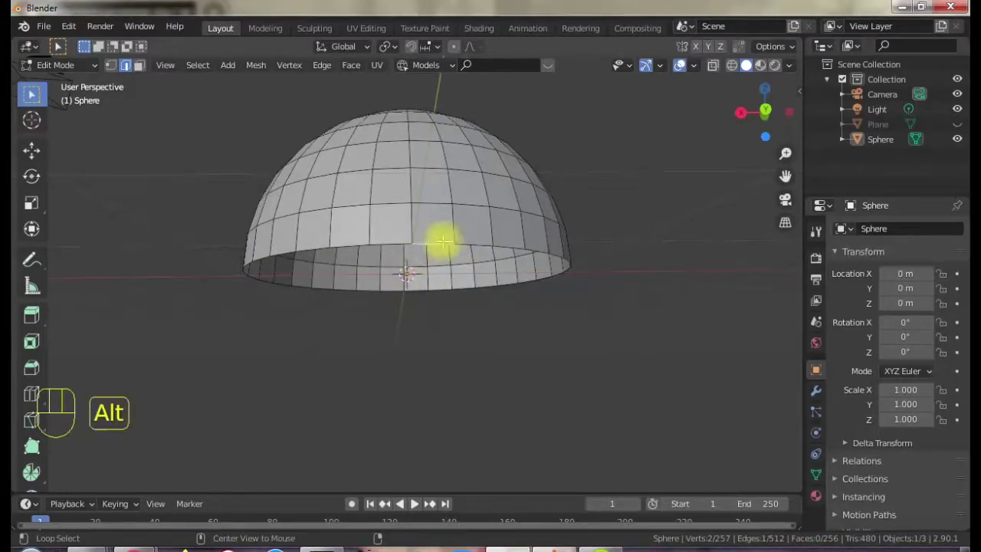
left_click(468, 245, "alt")
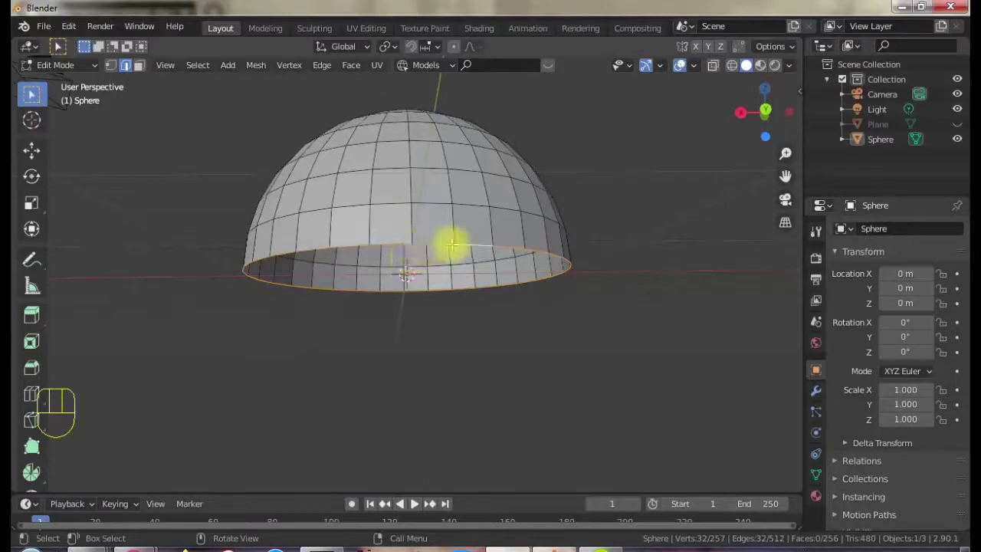
scroll(463, 245, "up", 1)
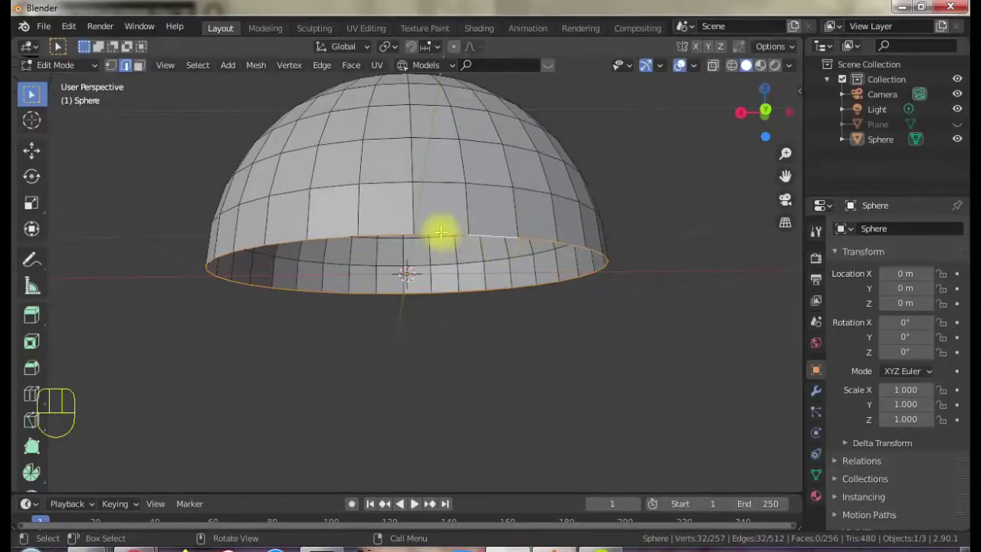
key("alt+a")
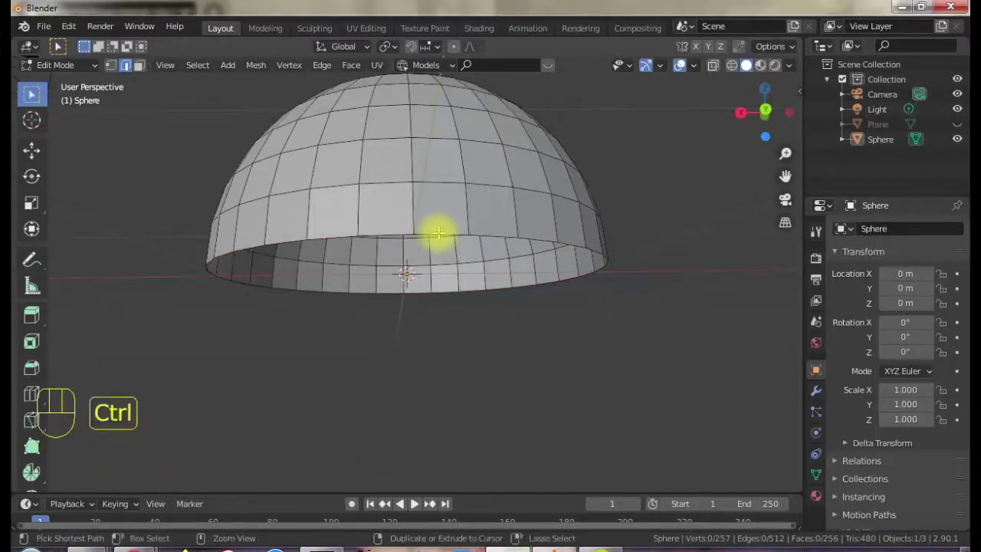
left_click(437, 231, "ctrl")
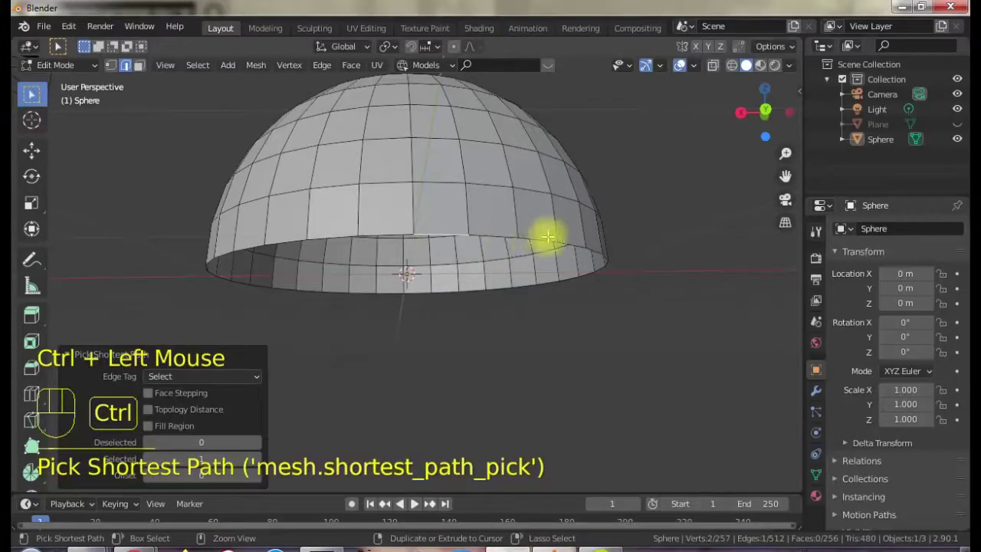
left_click(592, 251, "ctrl")
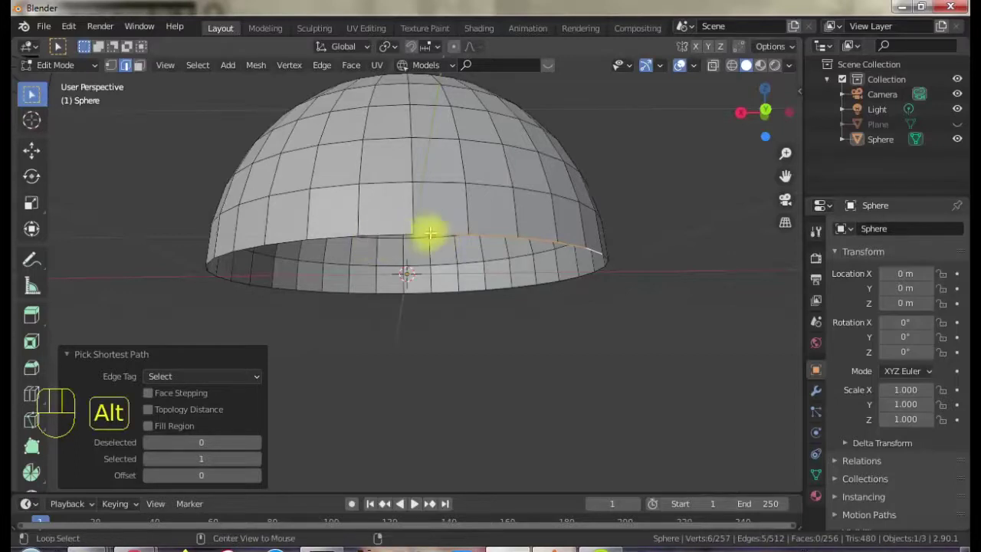
left_click(432, 233, "alt")
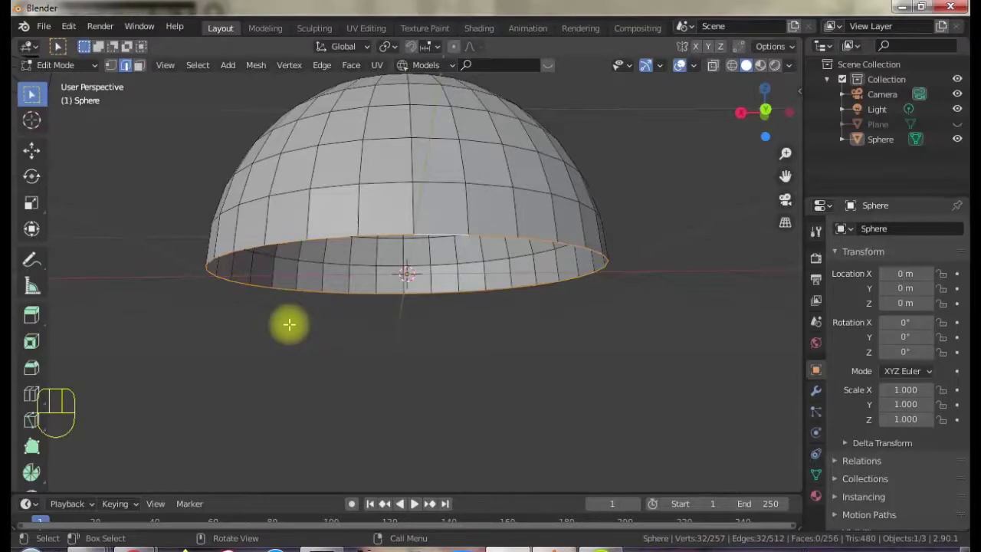
key("f")
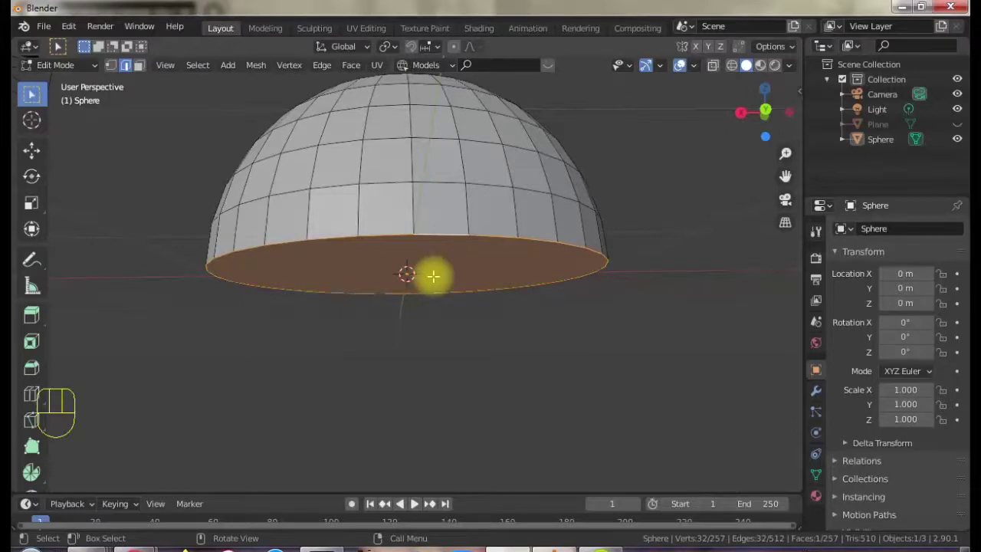
- Return to Object Mode and orbit to view the dome's filled bottom face
key("Tab")
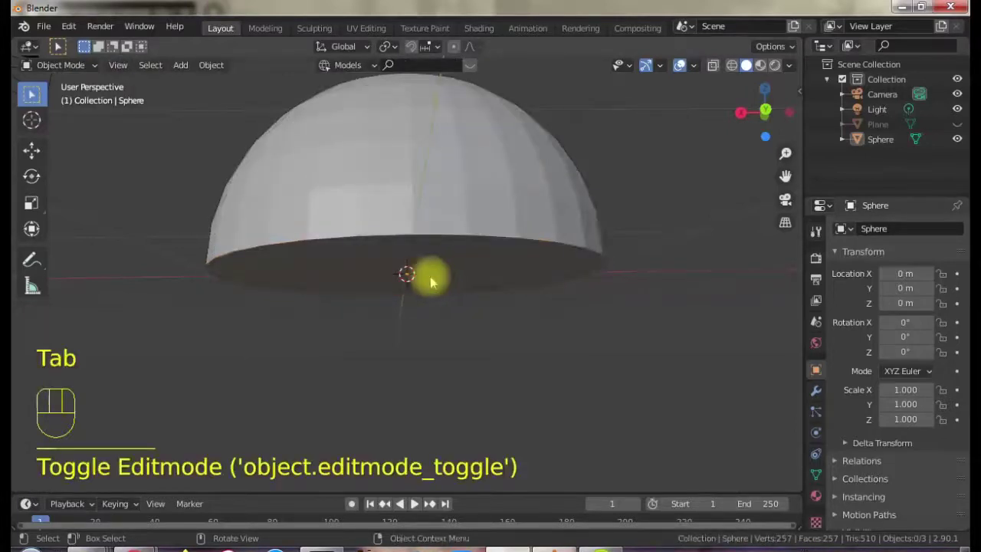
middle_click_drag(423, 281, 422, 206)
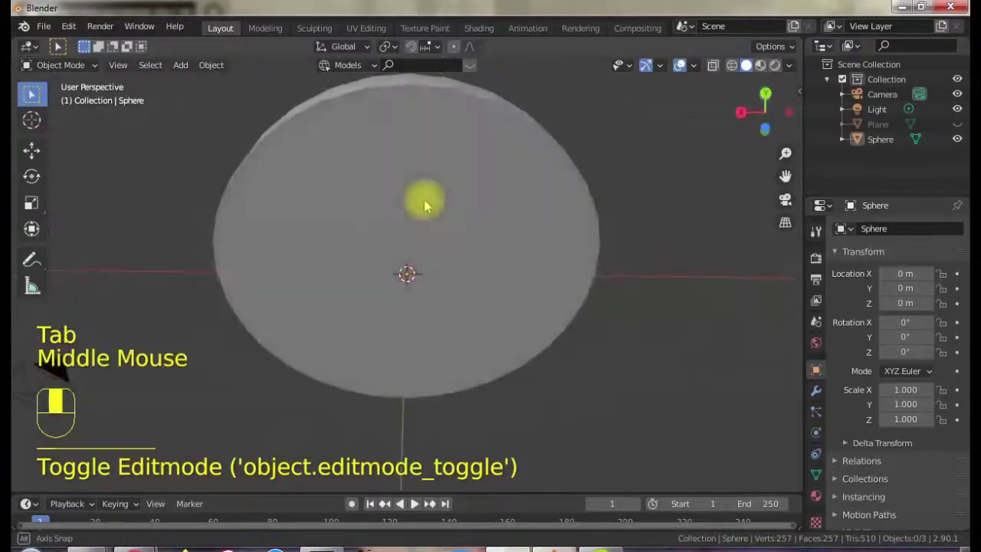